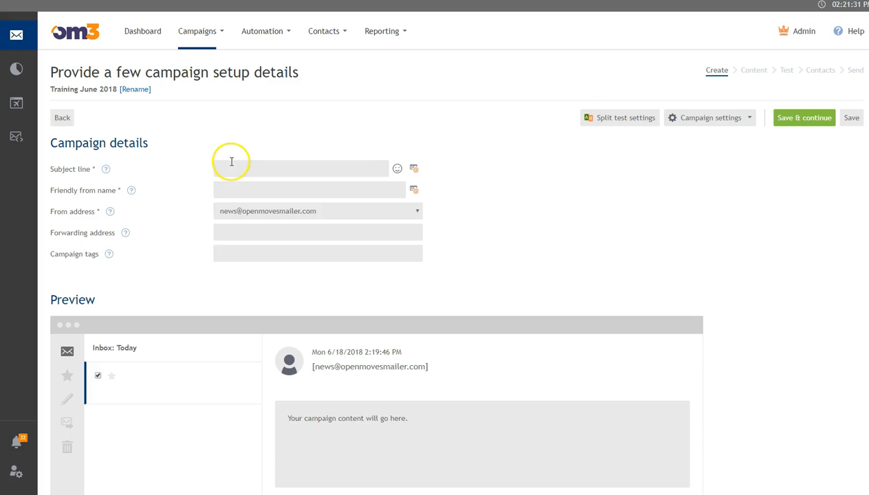
# Step: Fill the subject line with the suggested '10 Tips For Subject Lines That Work' and select its leading emoji
pyautogui.click(218, 168)
pyautogui.press('Down')
pyautogui.click(234, 185)
pyautogui.click(274, 169)
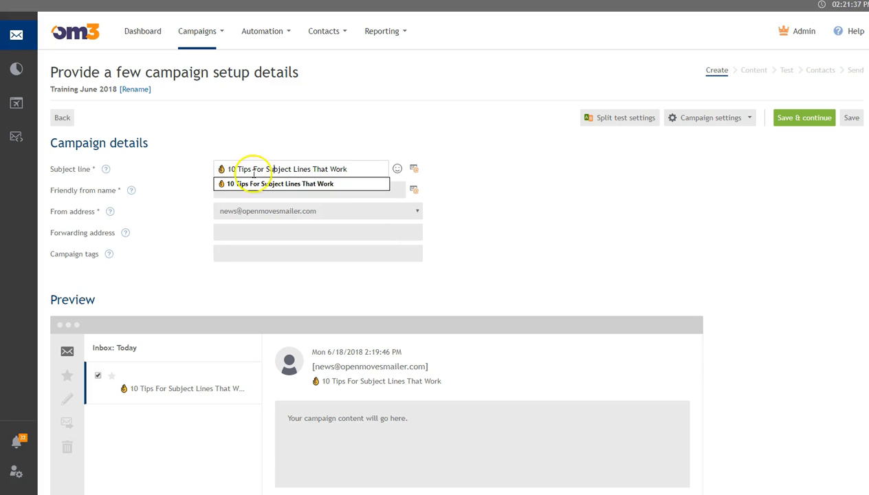
pyautogui.moveTo(227, 171); pyautogui.dragTo(215, 169)
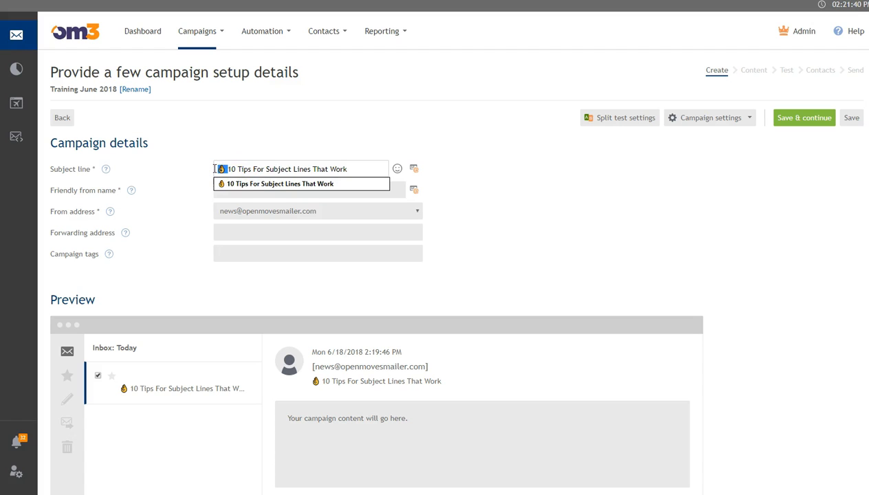
pyautogui.click(398, 170)
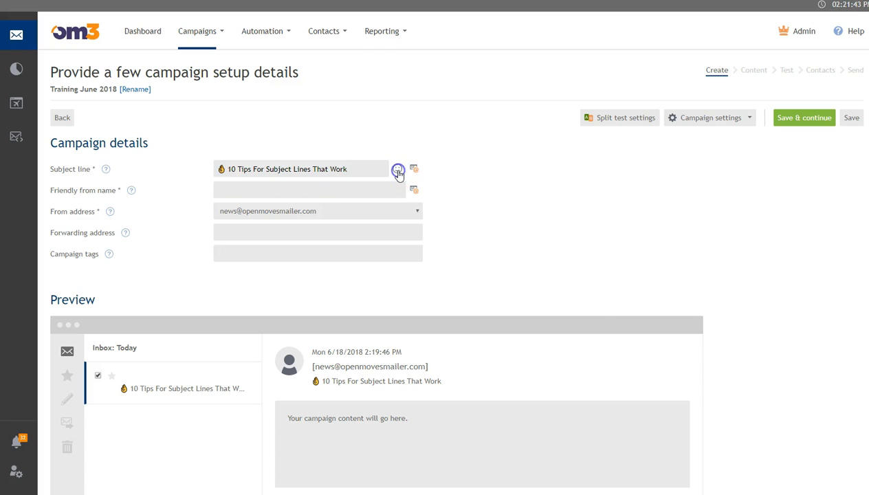
pyautogui.moveTo(603, 215); pyautogui.dragTo(599, 147)
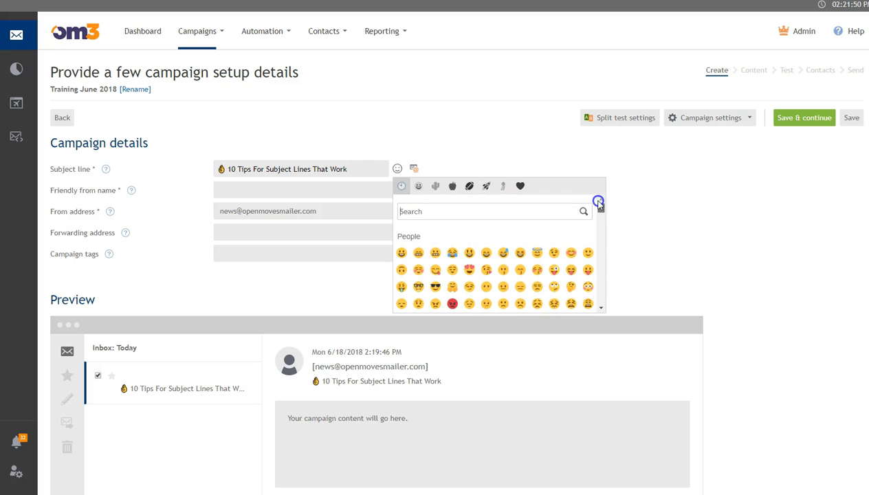
pyautogui.click(482, 124)
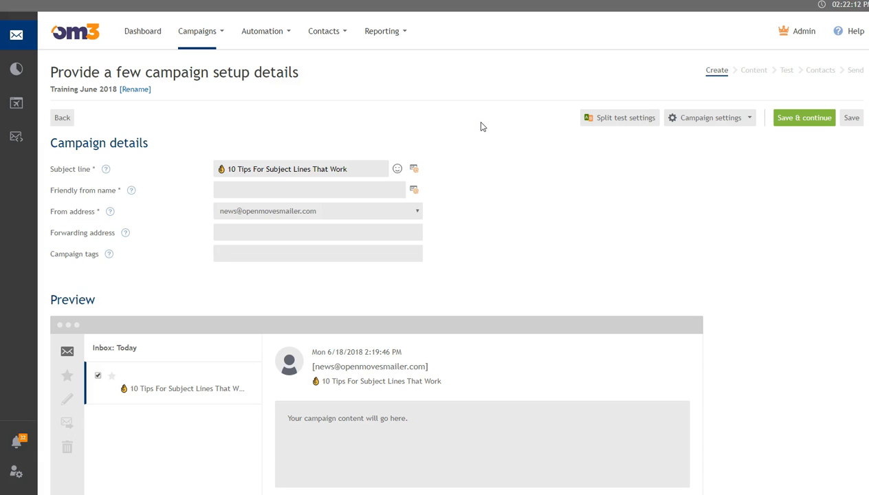
# Step: Delete the emoji from the start of the subject line
pyautogui.click(350, 167)
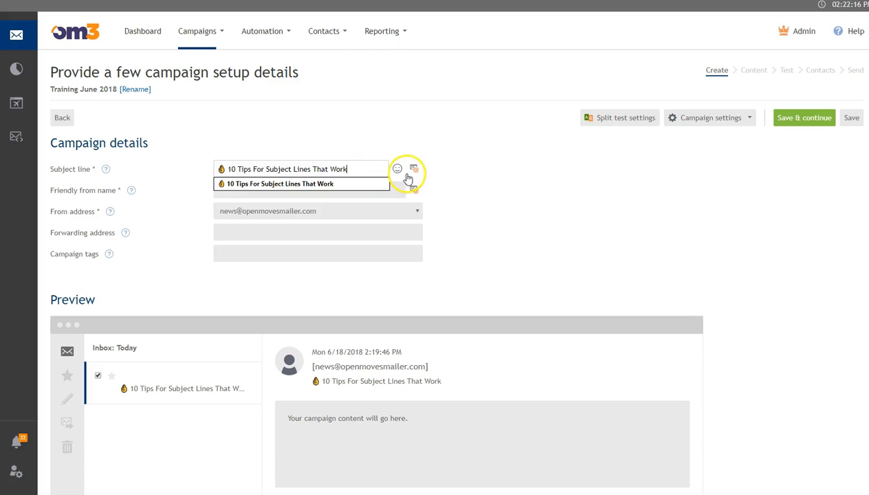
pyautogui.click(226, 169)
pyautogui.moveTo(229, 170); pyautogui.dragTo(203, 176)
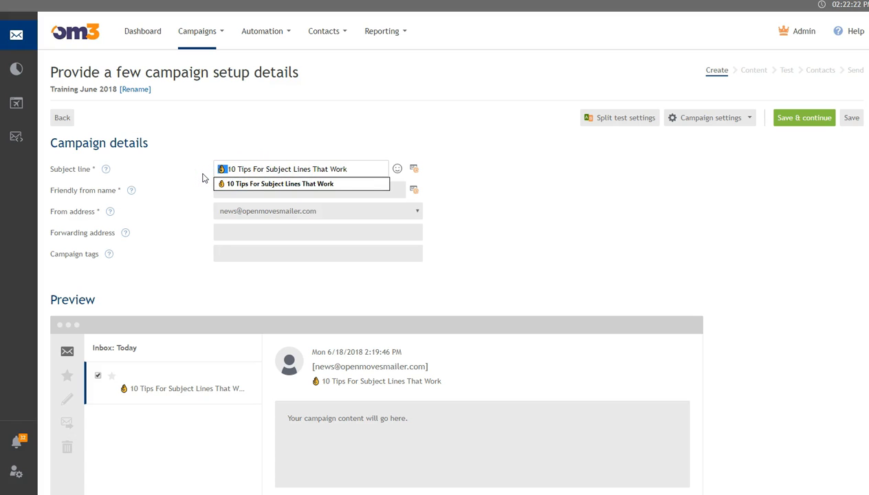
pyautogui.press('BackSpace')
pyautogui.click(413, 170)
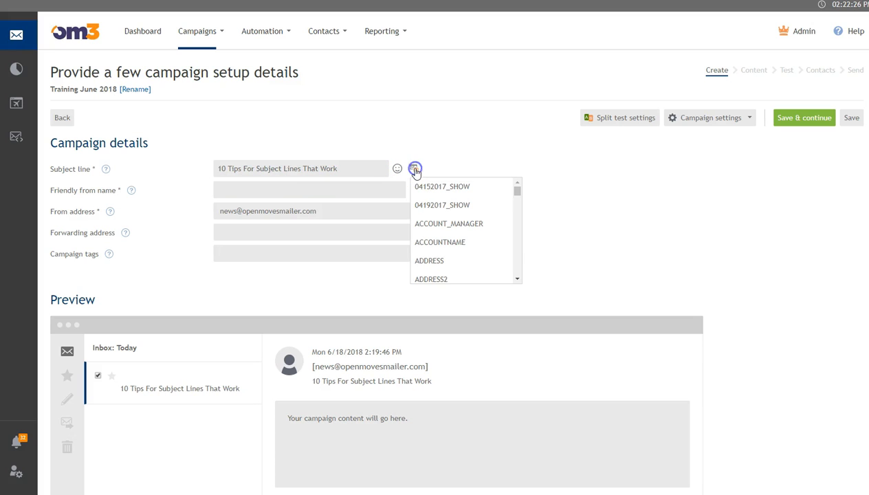
pyautogui.click(517, 192)
pyautogui.click(518, 192)
pyautogui.moveTo(518, 193); pyautogui.dragTo(522, 229)
pyautogui.click(444, 201)
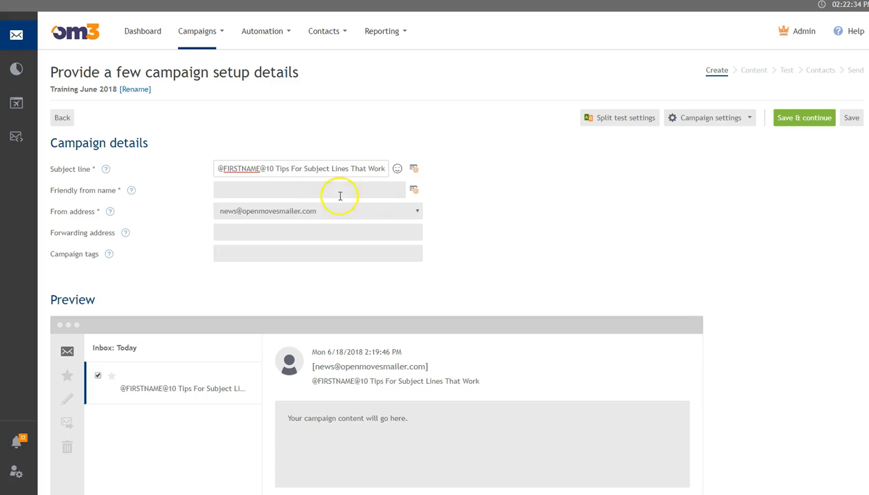
pyautogui.write(',')
# Step: Add 'Check Out These' before '10' in the subject line
pyautogui.click(279, 169)
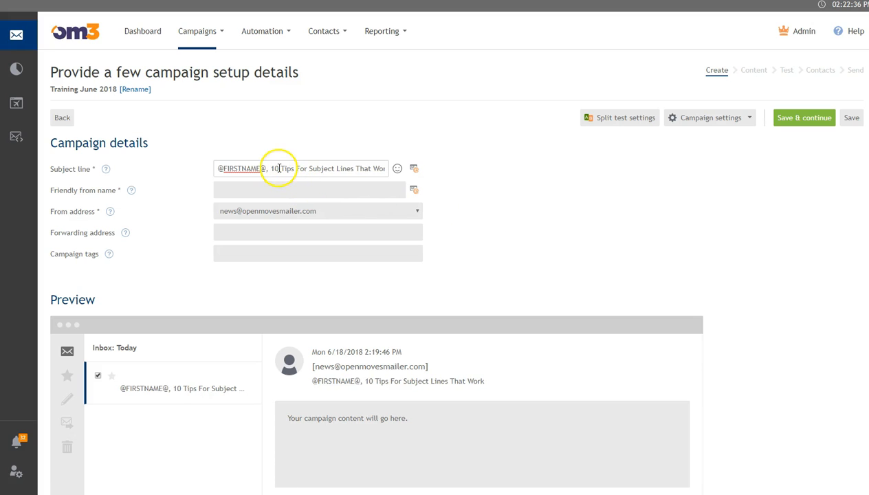
pyautogui.write('Check ')
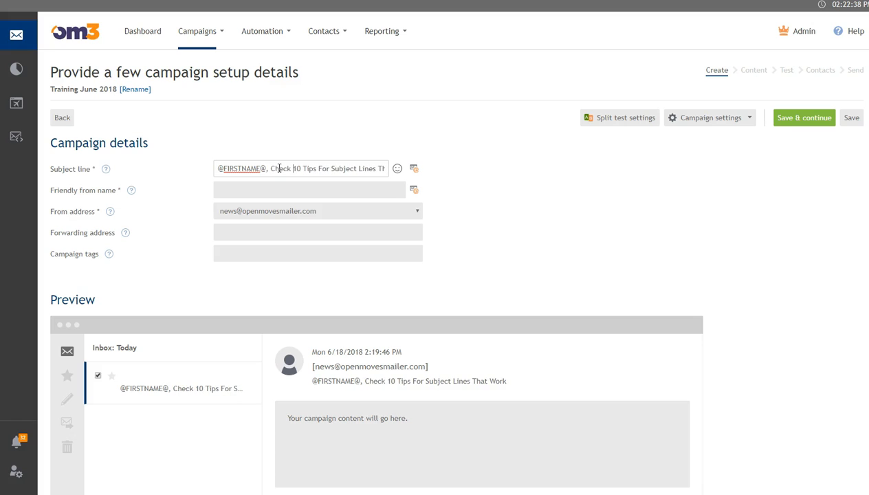
pyautogui.write('Out t')
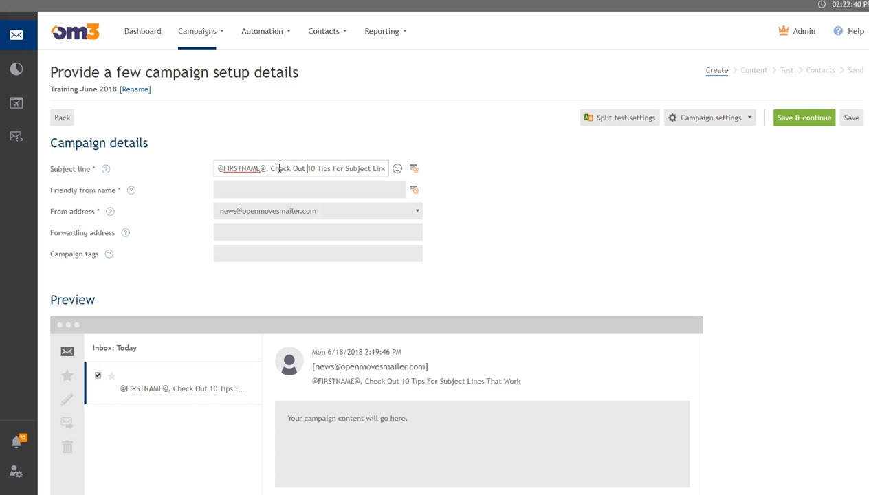
pyautogui.press('BackSpace')
pyautogui.write('These')
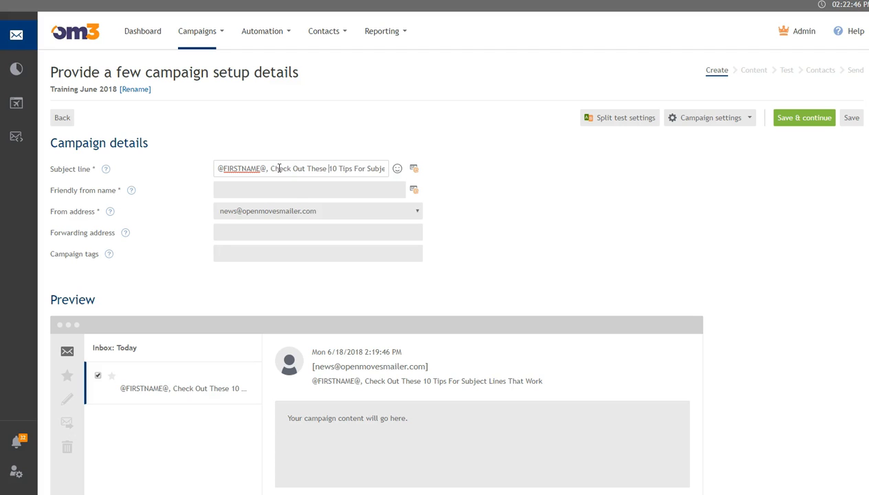
pyautogui.click(220, 186)
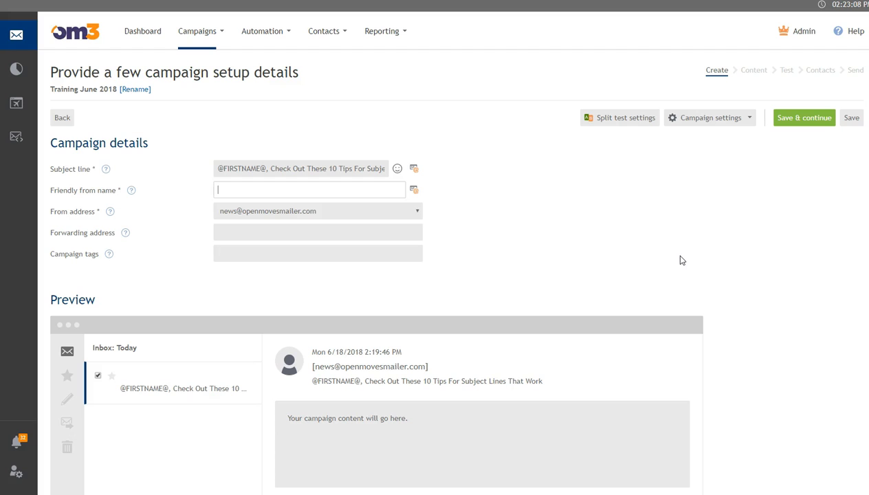
# Step: Enter 'OpenMoves, Inc.' as the friendly from name and move to the from address
pyautogui.write('Ope')
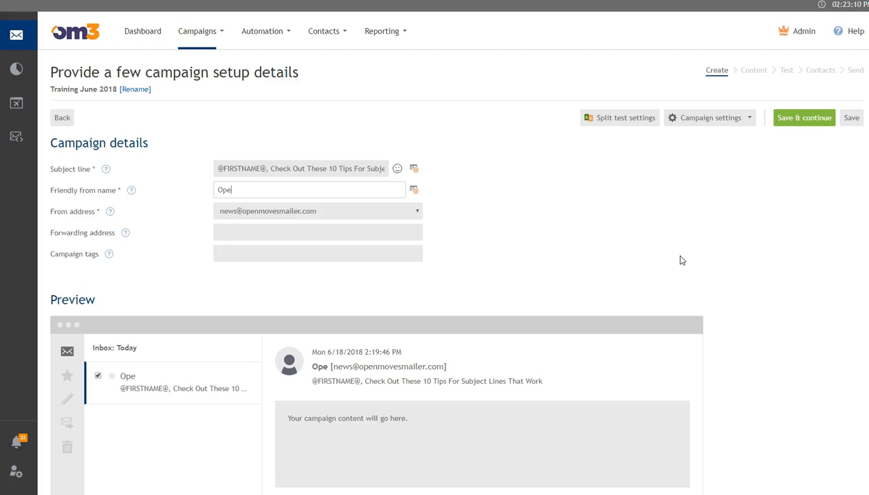
pyautogui.write('nMoves, ')
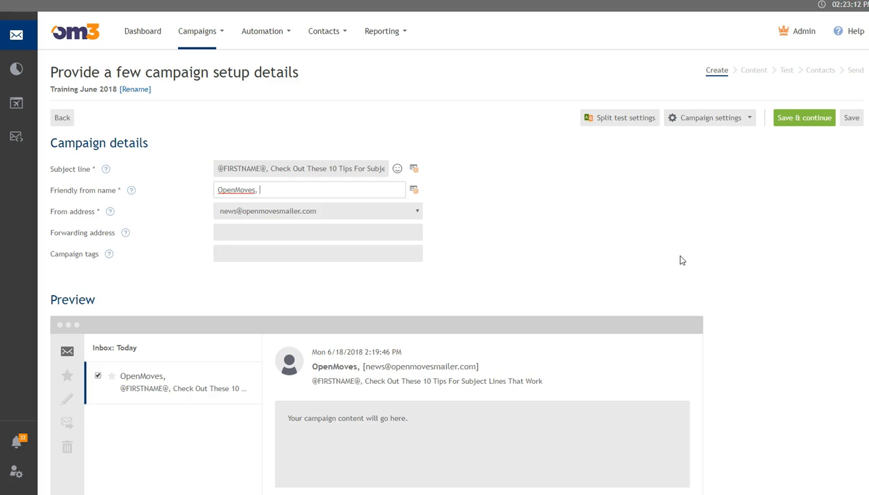
pyautogui.write('Inc.')
pyautogui.press('Tab')
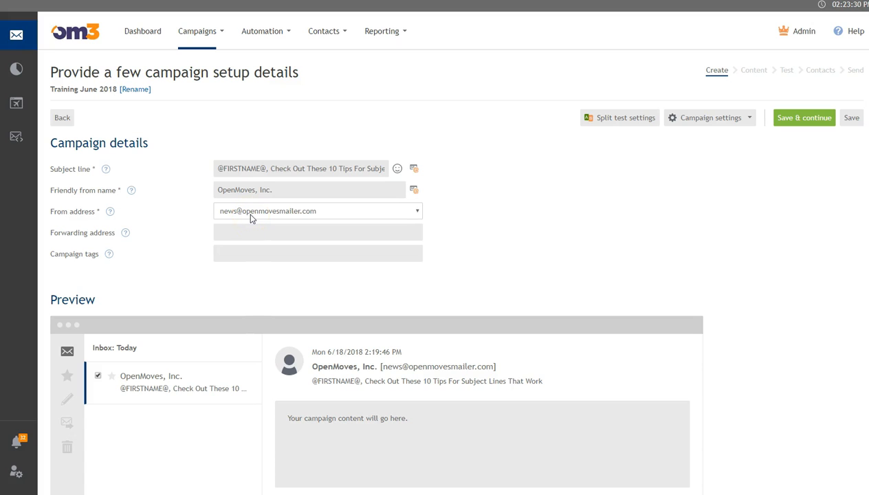
pyautogui.click(349, 212)
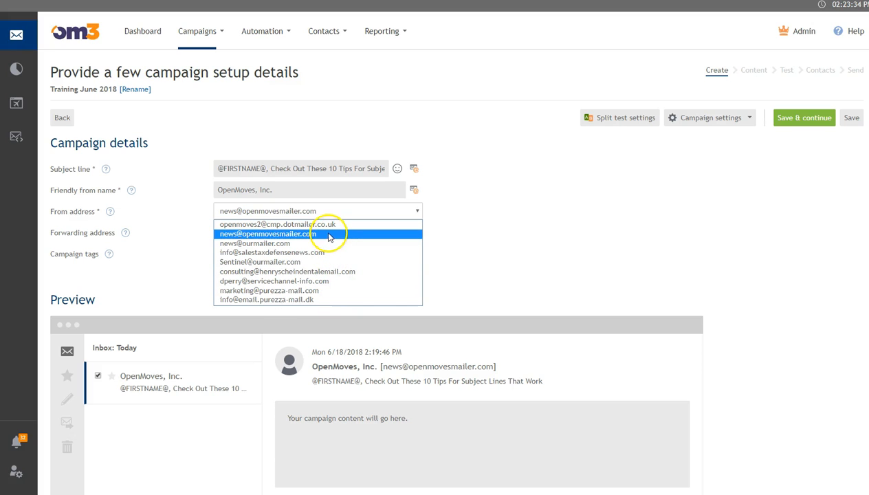
pyautogui.click(326, 213)
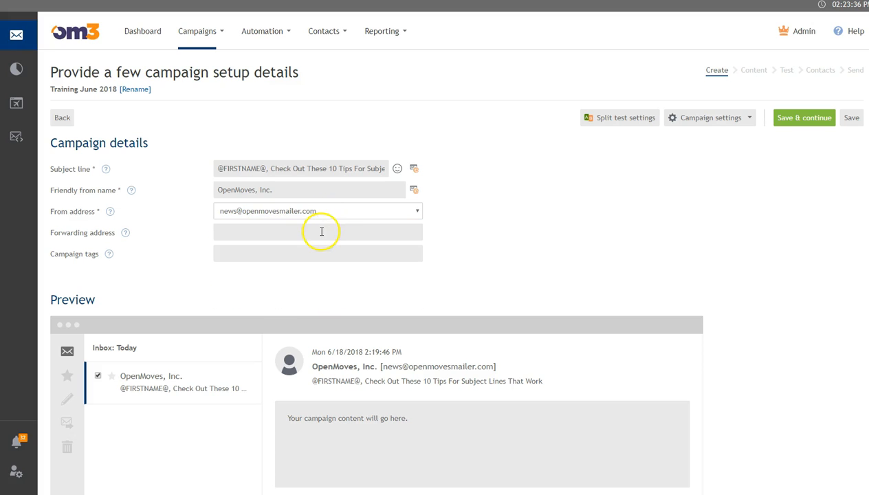
pyautogui.click(320, 231)
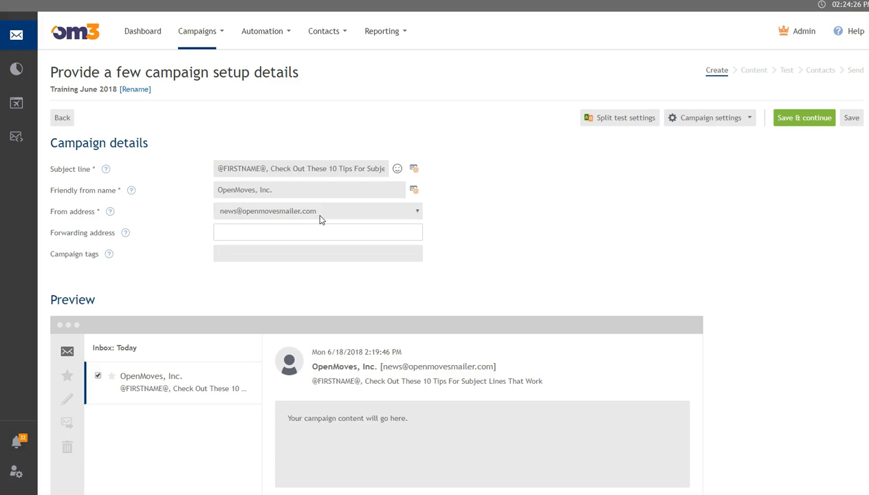
# Step: Type an e-mail address into the forwarding address field, then delete it so the field is empty
pyautogui.click(248, 234)
pyautogui.click(522, 266)
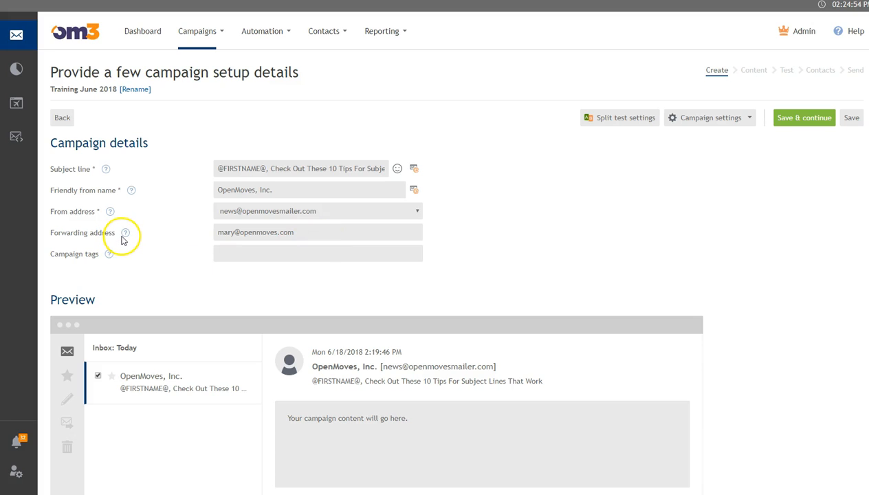
pyautogui.moveTo(319, 236); pyautogui.dragTo(214, 235)
pyautogui.press('BackSpace')
pyautogui.click(496, 266)
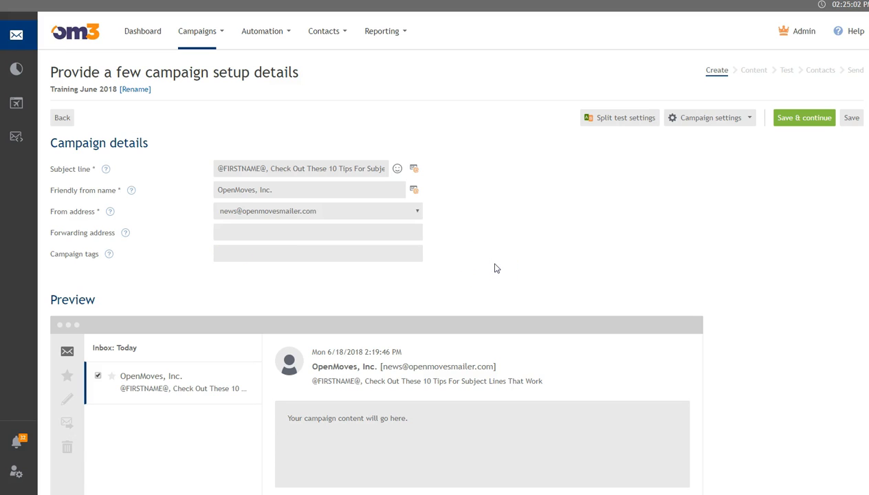
# Step: Browse the reporting pages menu, then return to the campaign details fields
pyautogui.click(382, 38)
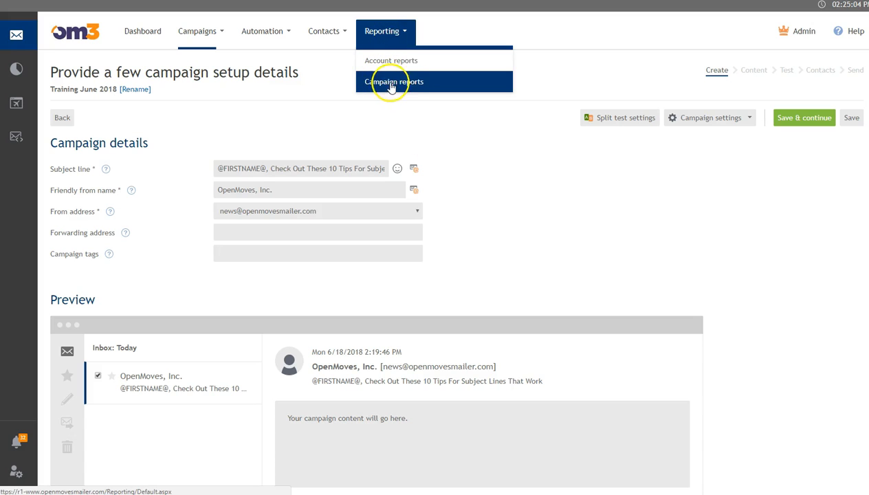
pyautogui.click(408, 84)
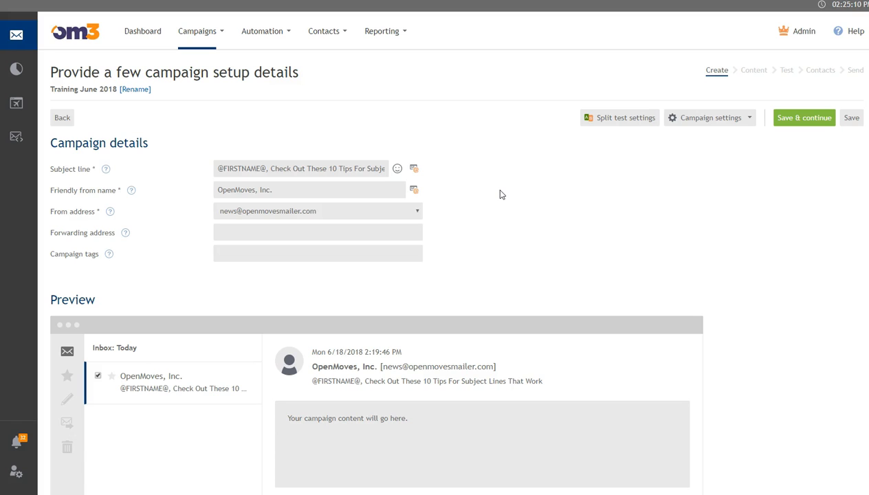
pyautogui.click(226, 233)
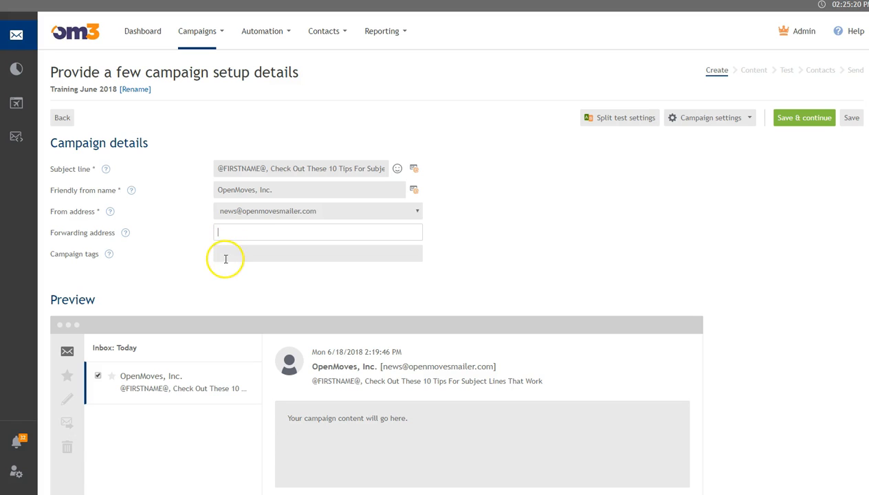
pyautogui.click(225, 257)
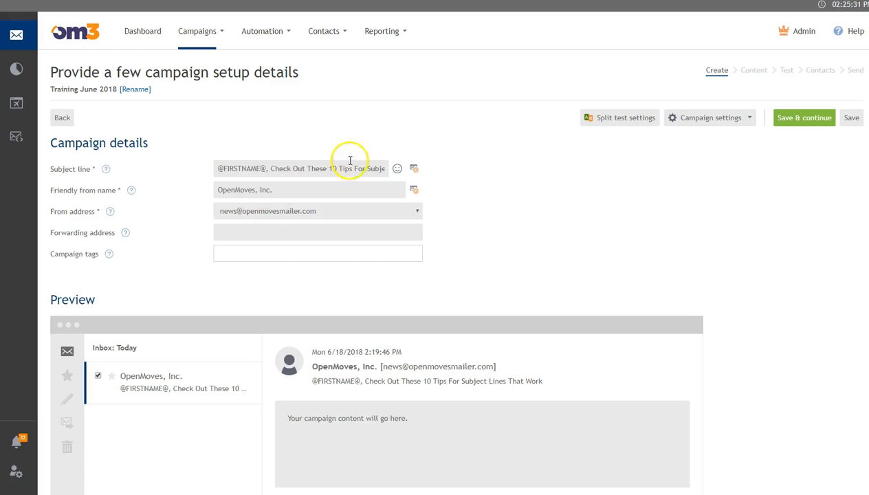
# Step: Add the Newsletter tag to the campaign and open the split test settings
pyautogui.click(385, 32)
pyautogui.write('newsletter')
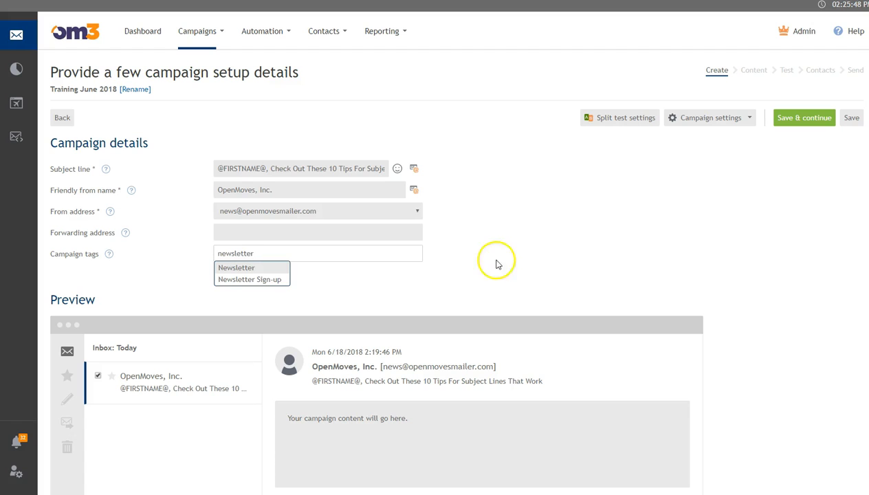
pyautogui.click(280, 268)
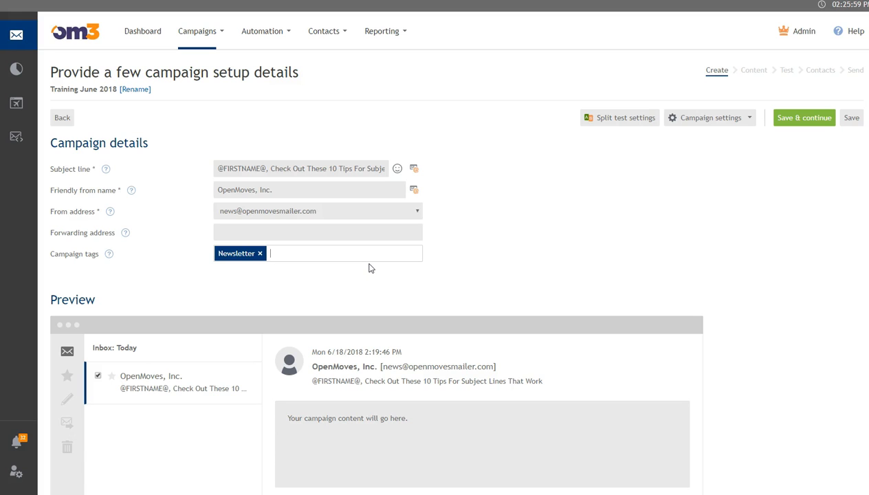
pyautogui.click(659, 211)
pyautogui.click(622, 117)
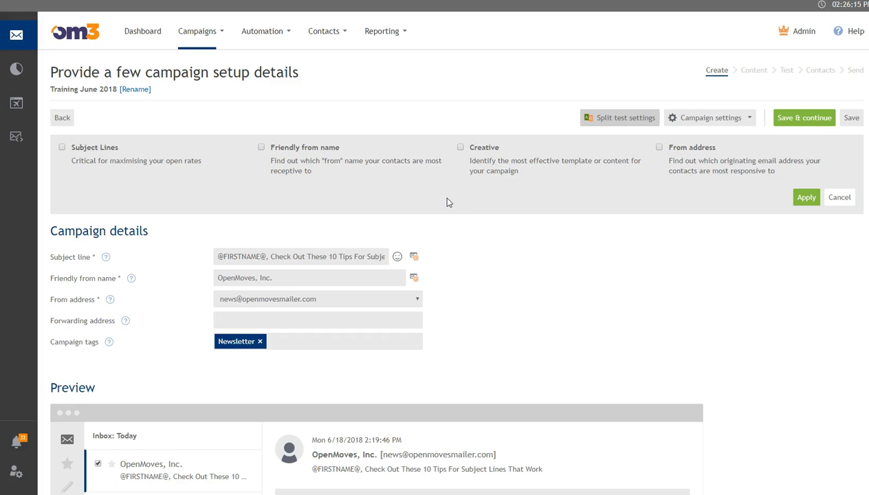
# Step: Apply a subject-line split test and switch to Version B's details
pyautogui.click(62, 147)
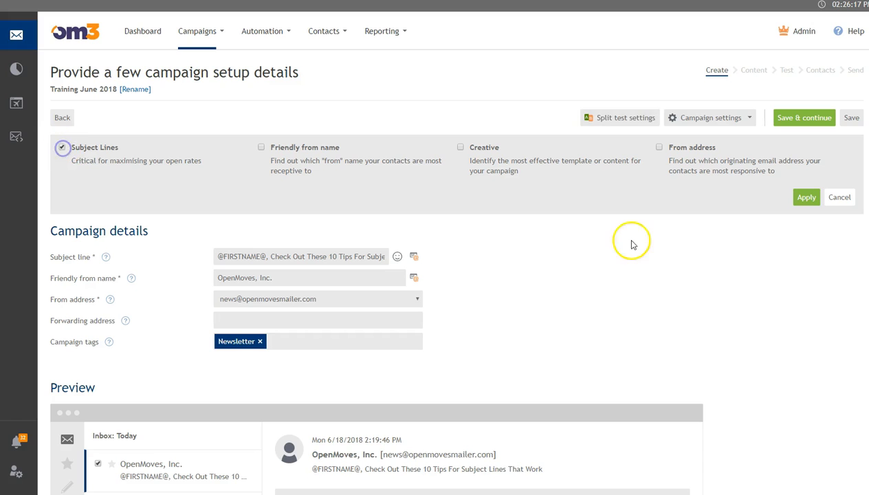
pyautogui.click(806, 197)
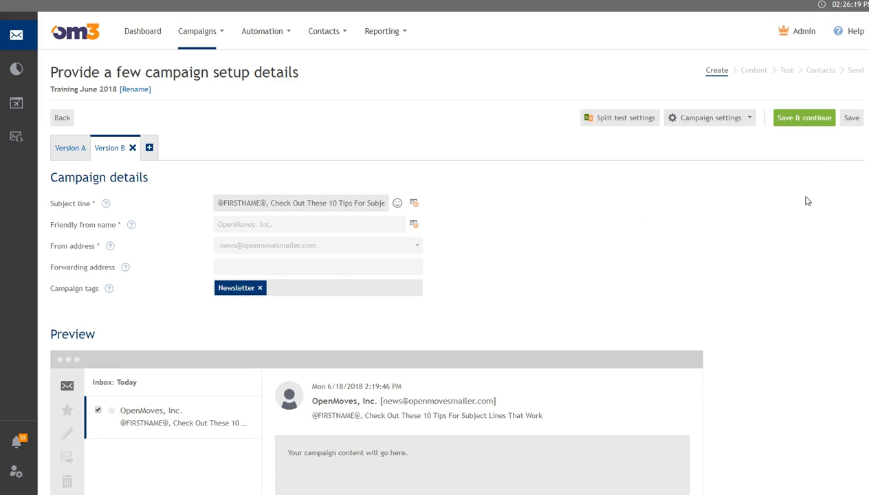
pyautogui.click(57, 149)
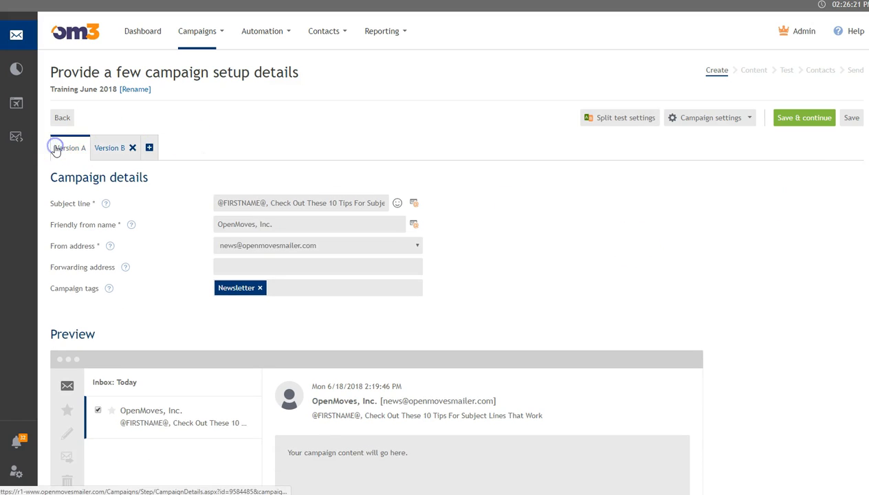
pyautogui.click(108, 147)
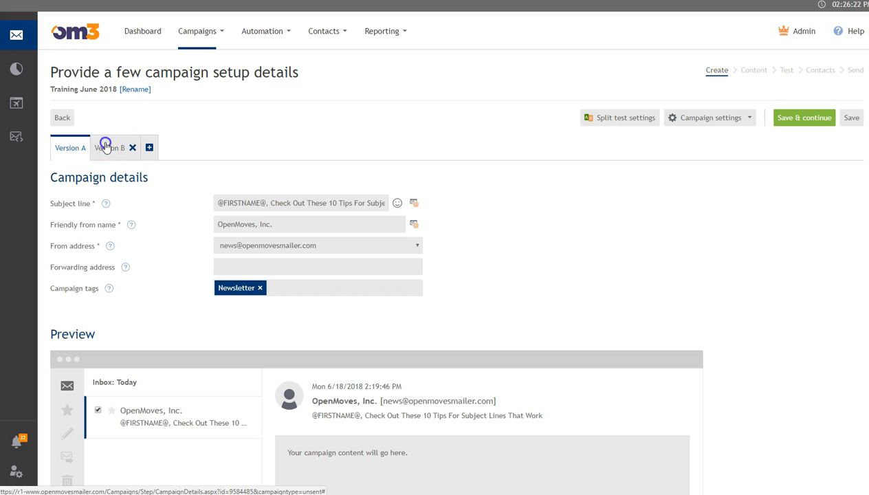
# Step: Replace Version B's subject with '10 Tips For Subject Lines That Work' and save
pyautogui.click(267, 202)
pyautogui.moveTo(216, 203); pyautogui.dragTo(551, 242)
pyautogui.press('BackSpace')
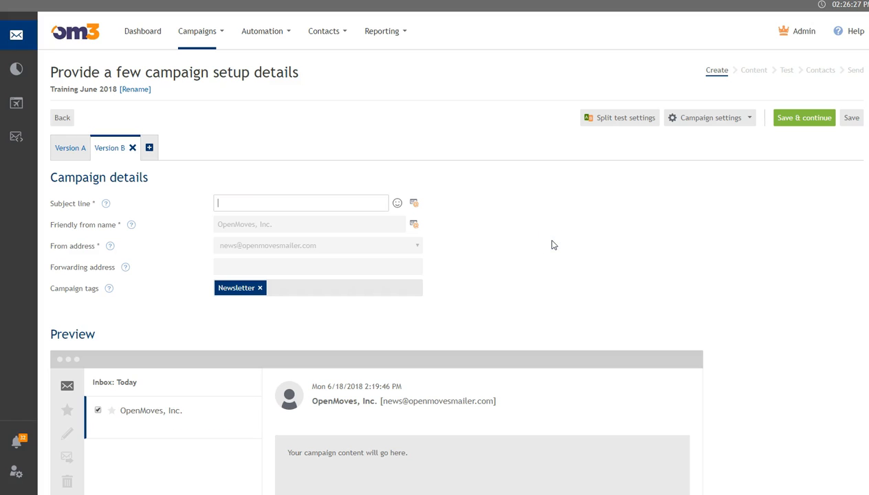
pyautogui.click(316, 227)
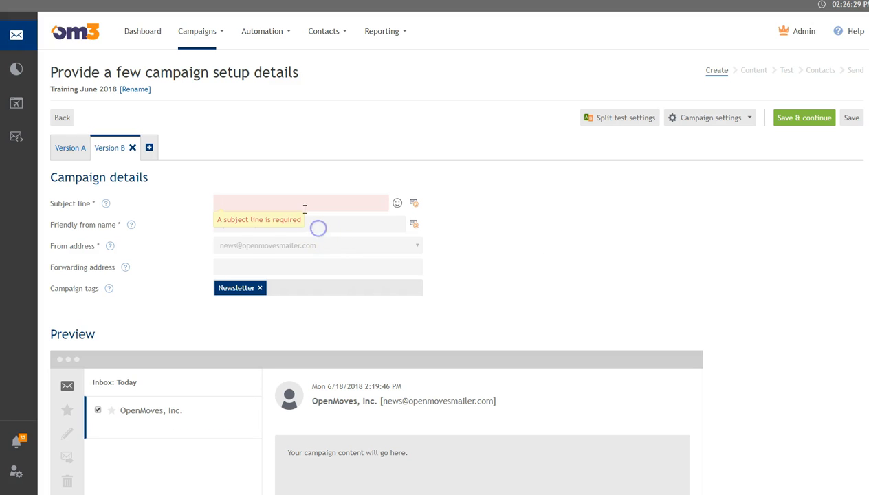
pyautogui.click(303, 206)
pyautogui.click(300, 218)
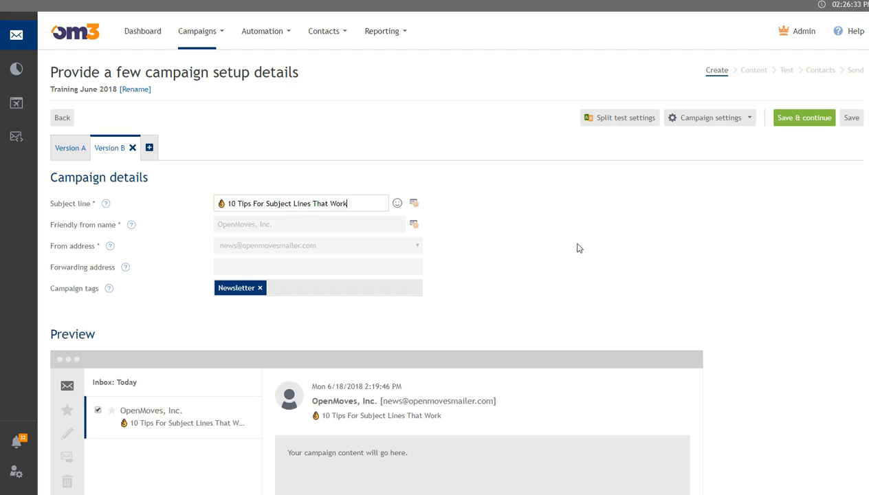
pyautogui.click(796, 264)
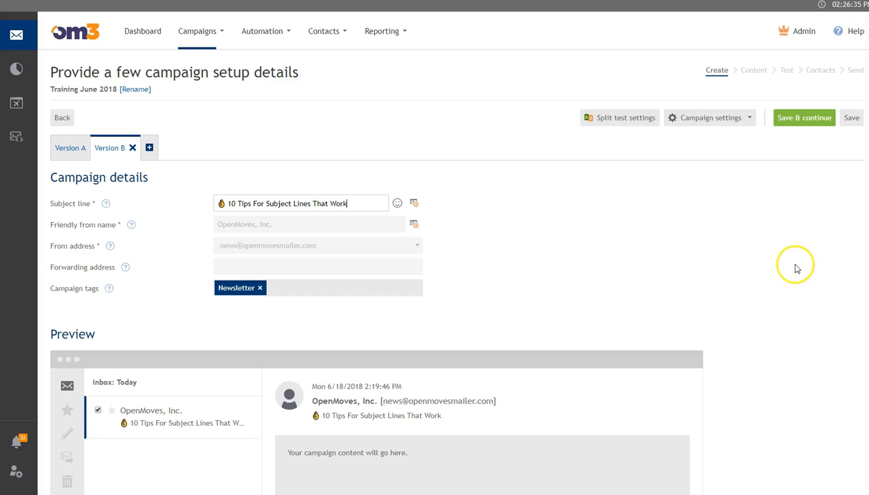
pyautogui.click(850, 118)
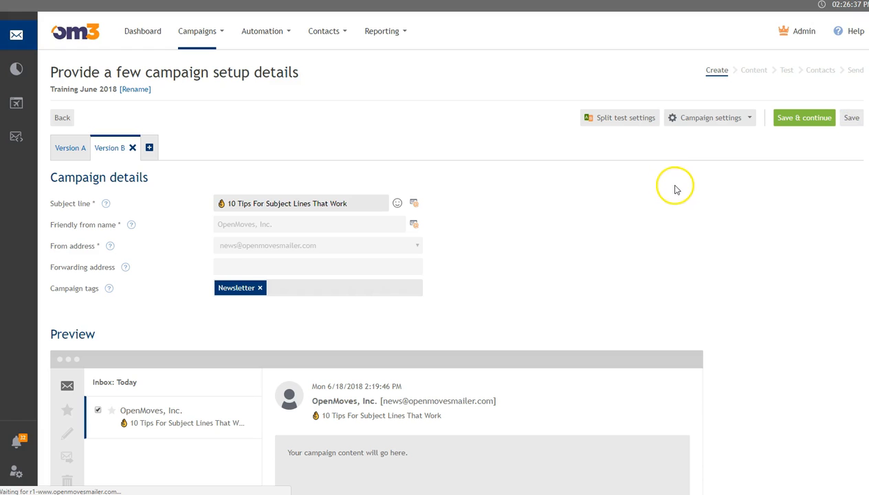
# Step: Review the HTML & text format, no dynamic content and UTF-8 encoding settings, then close them
pyautogui.click(718, 121)
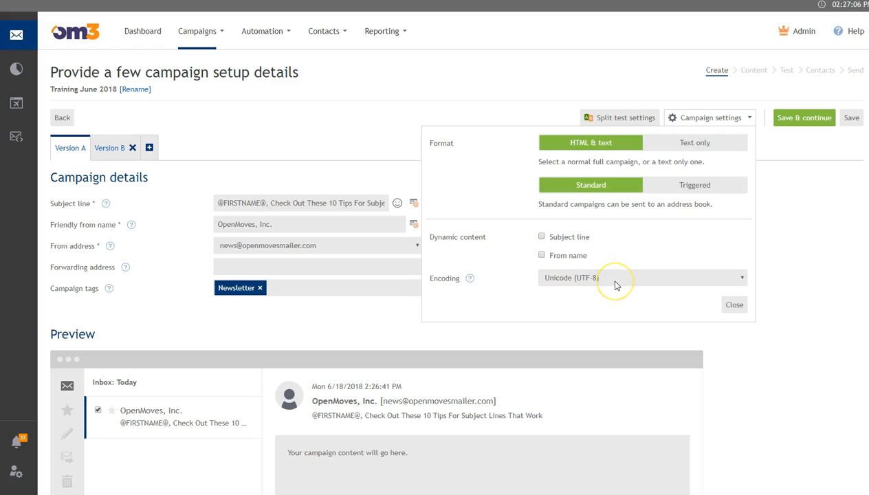
pyautogui.click(734, 307)
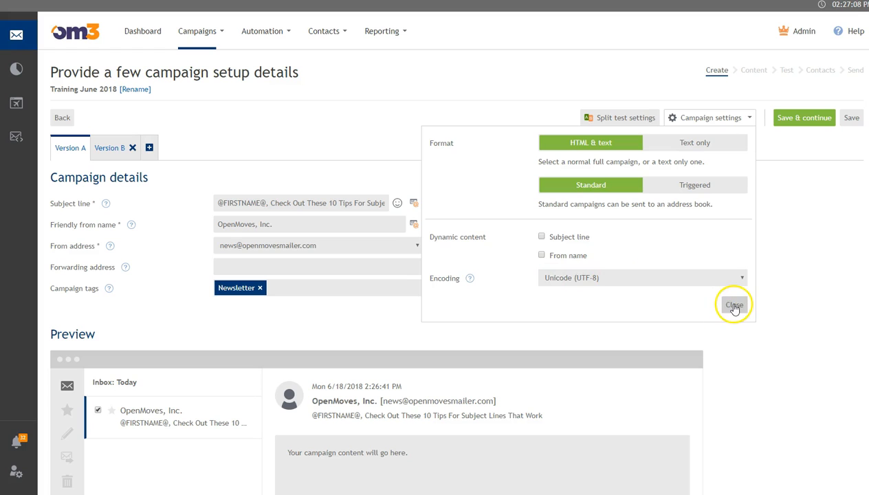